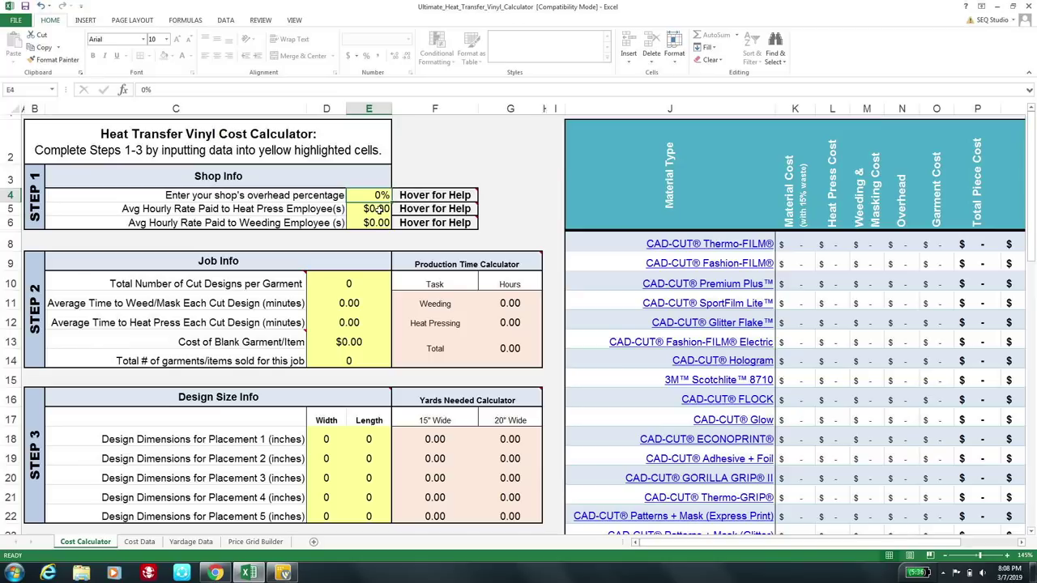
Step: Fill in the Shop Info with 15% overhead and a $10 hourly rate for both the heat press and weeding employees
type("15")
key("Return")
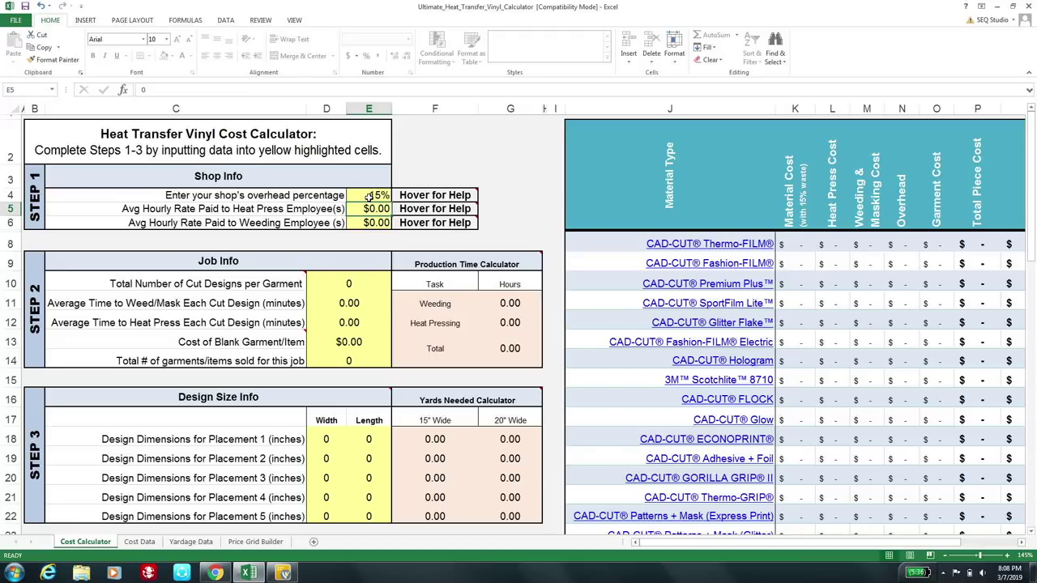
type("10")
key("Return")
type("10")
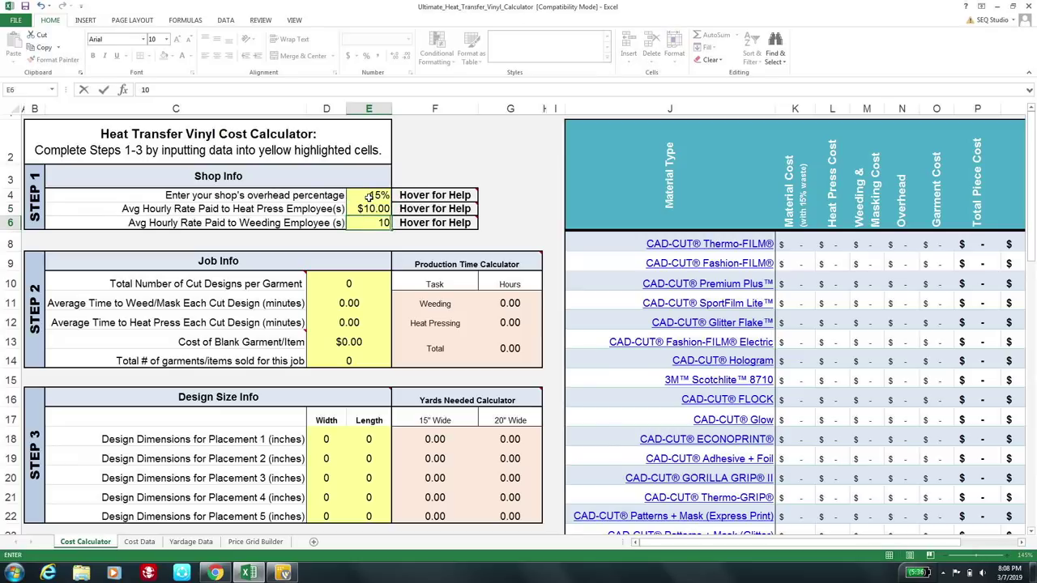
key("Return")
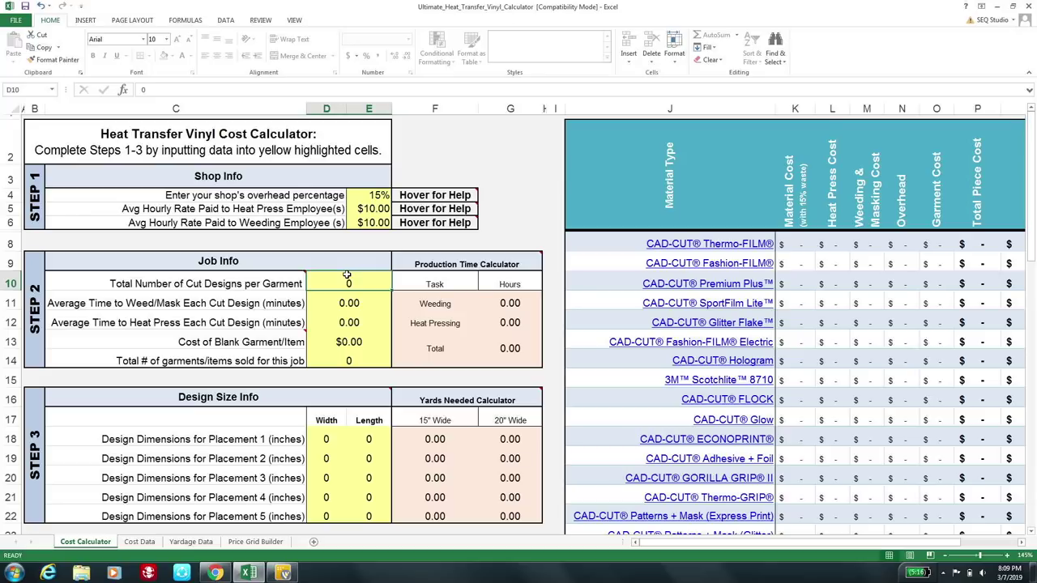
Step: In Job Info, enter 1 cut design per garment, 2 minutes to weed/mask and 0.5 minutes to heat press each design
type("1")
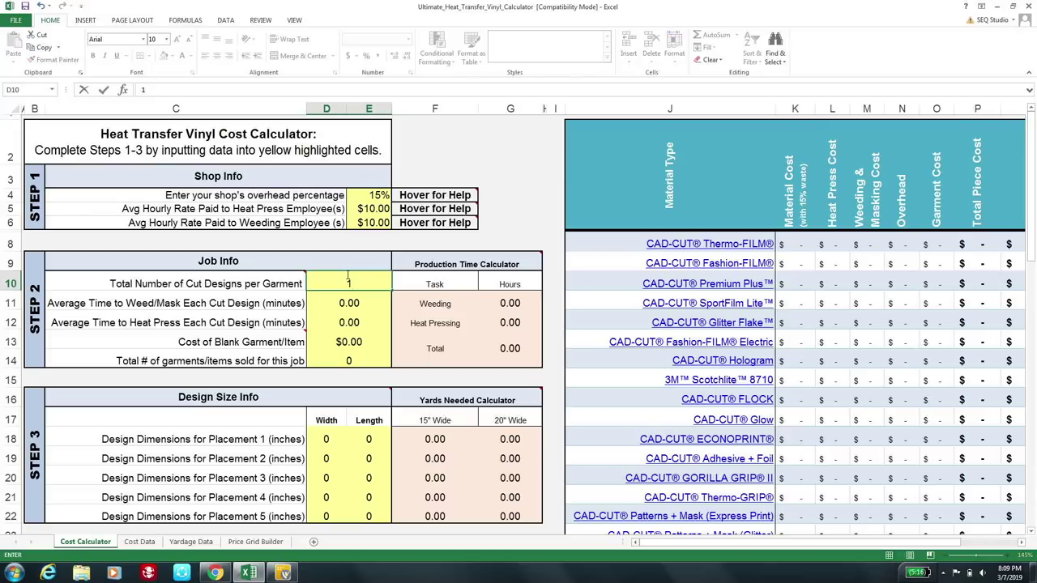
key("Return")
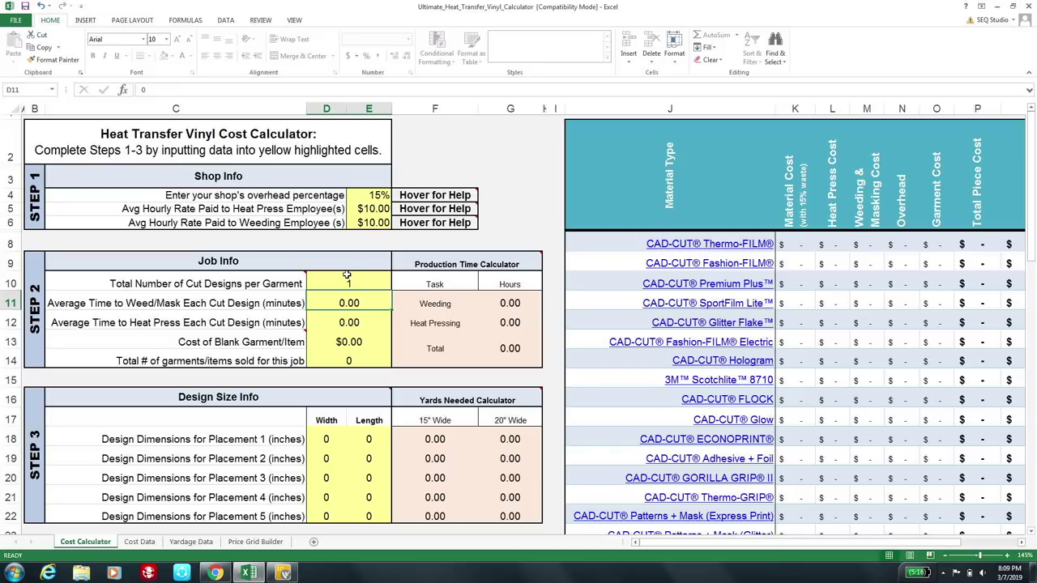
type("2")
key("Return")
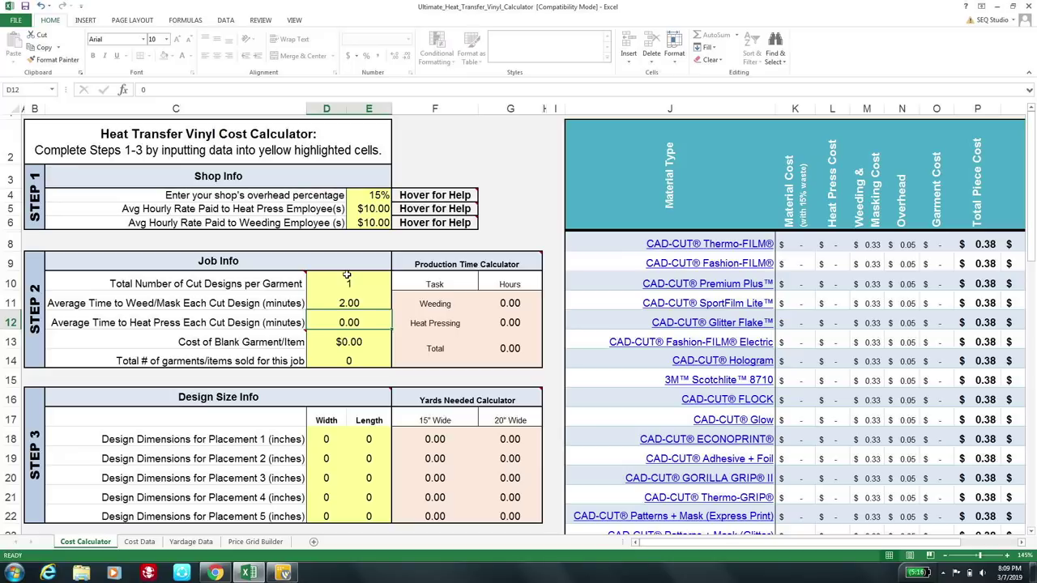
type("5-")
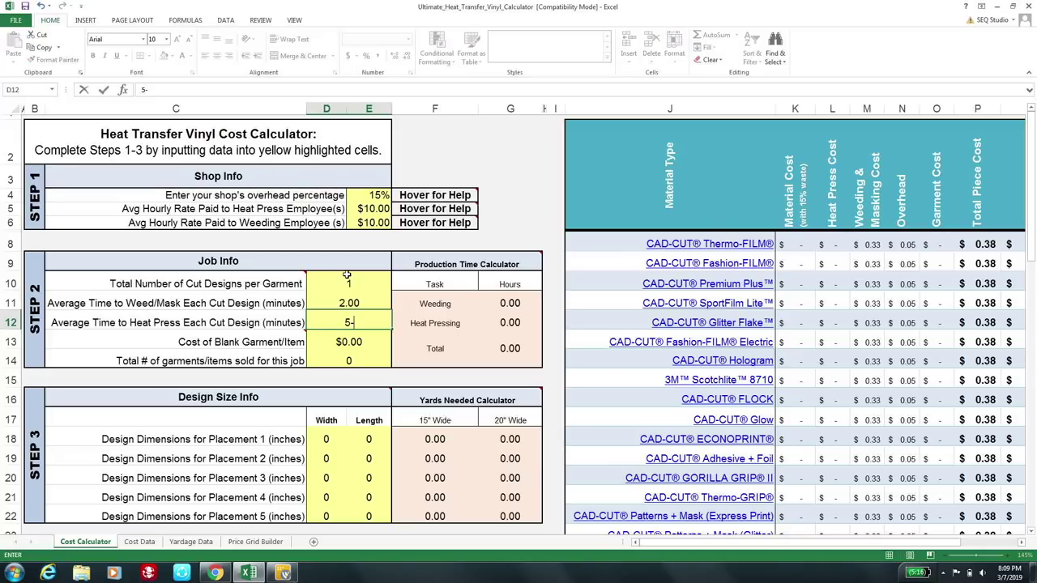
key("BackSpace")
key("BackSpace")
type(".5")
key("Return")
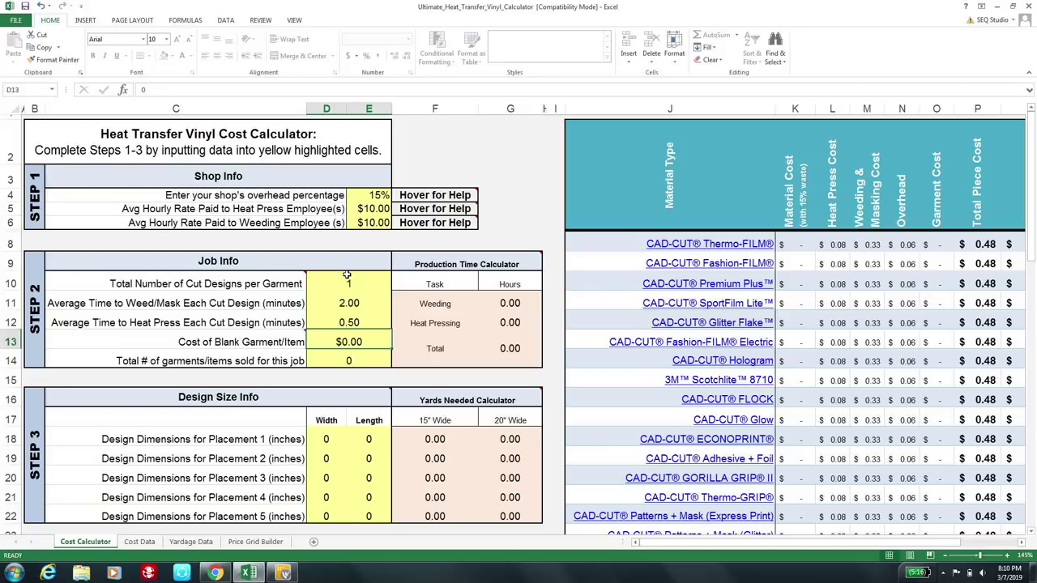
Step: Set the blank garment cost to $1.98 and the number of garments sold for the job to 1
type("1.98")
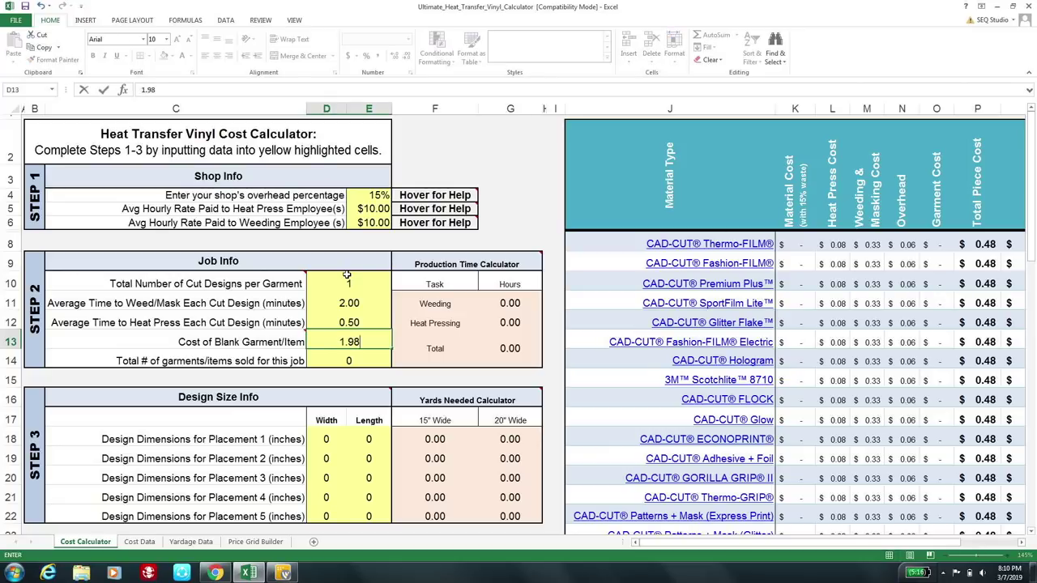
key("Return")
key("Return")
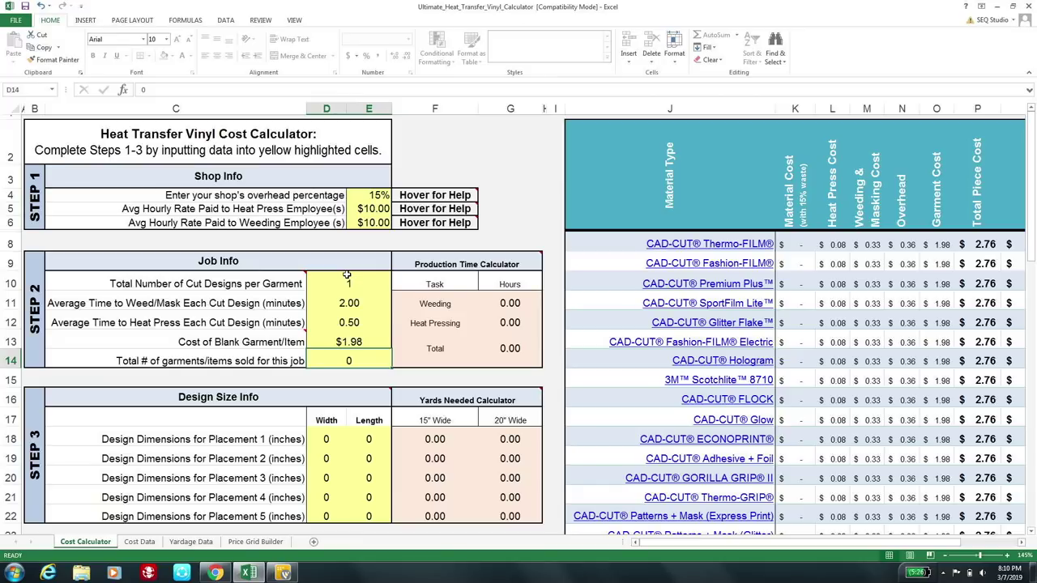
type("1")
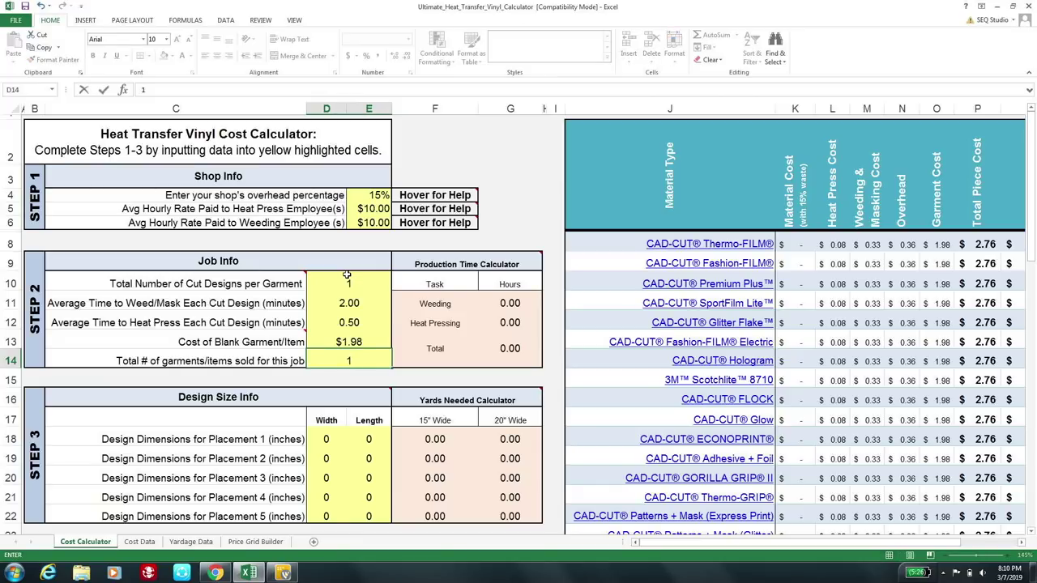
key("Return")
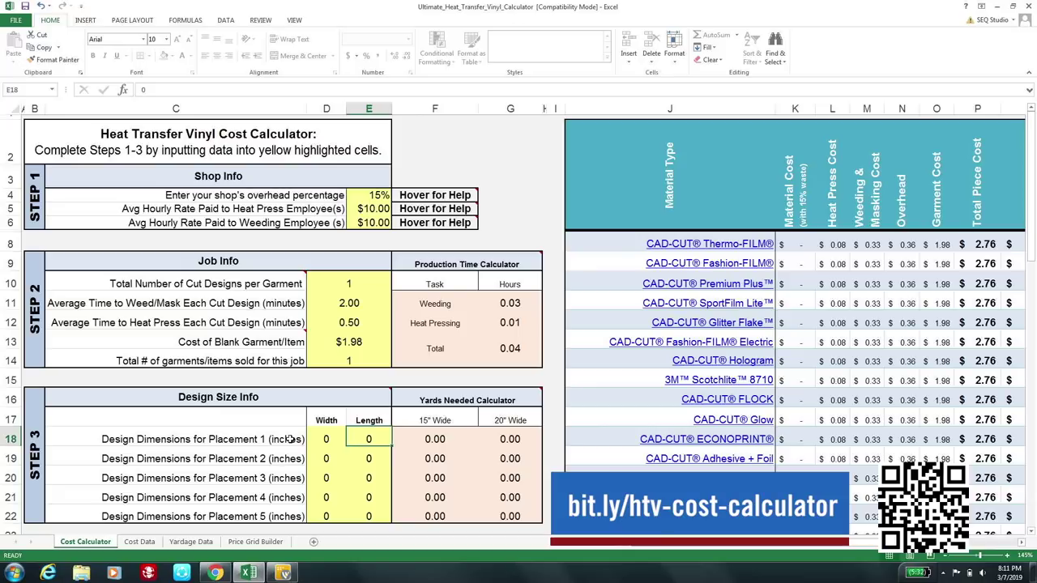
Step: Switch to CadworxLive and open the saved fashion-FILM design without adding it to the current design
mouse_move(249, 573)
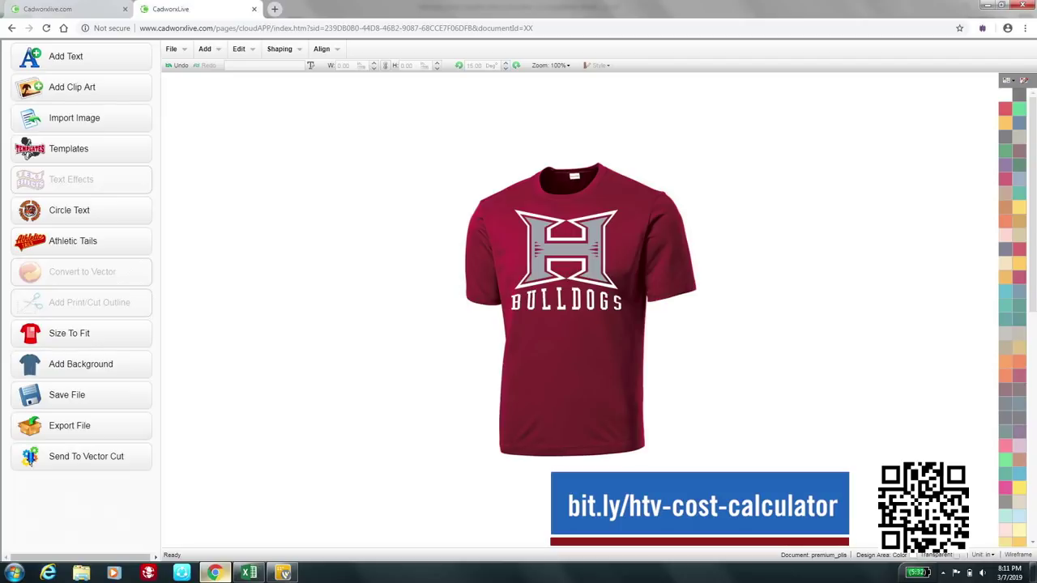
left_click(225, 518)
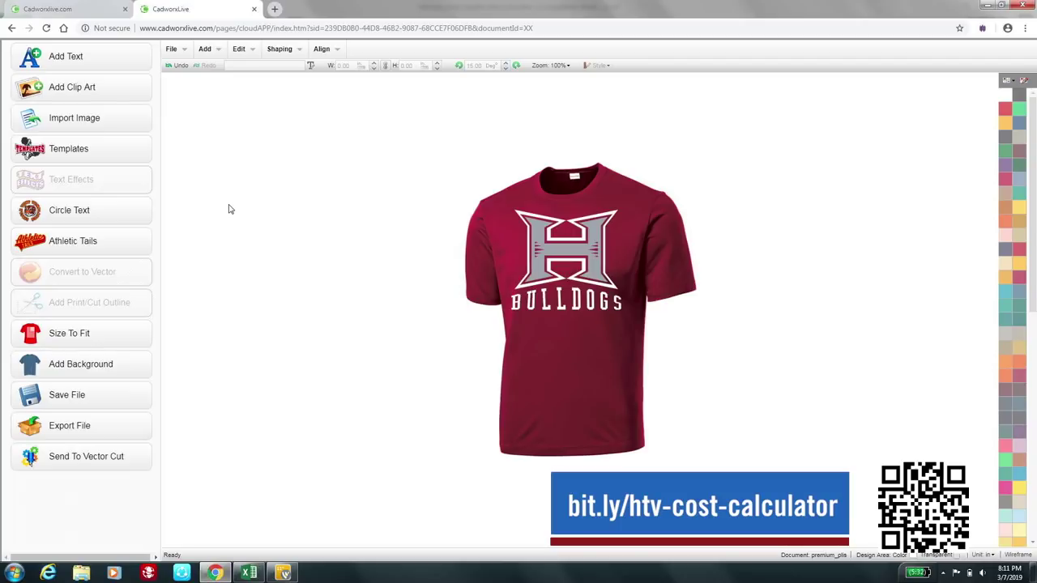
left_click(174, 46)
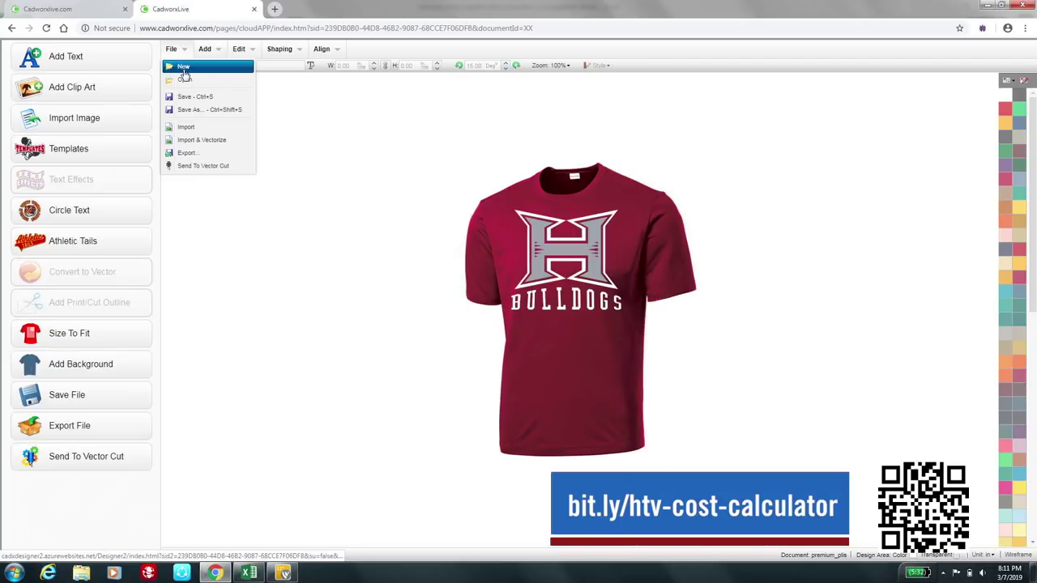
left_click(185, 80)
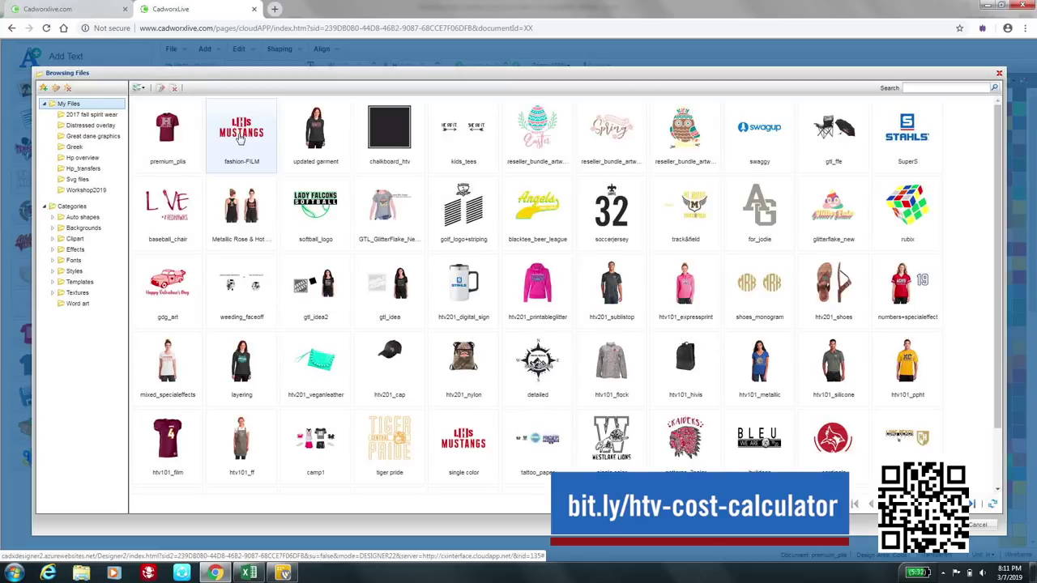
left_click(239, 140)
double_click(240, 139)
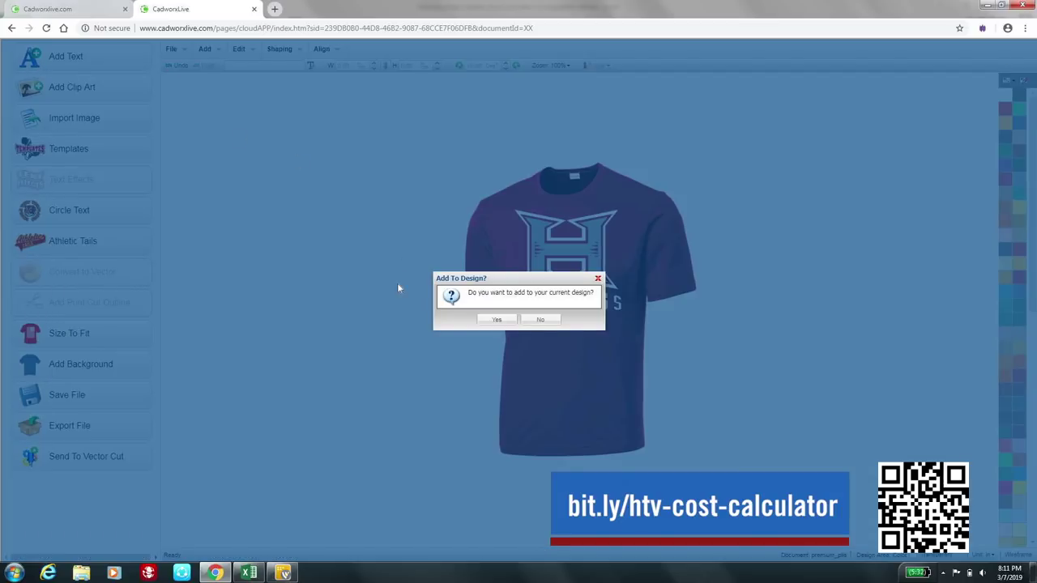
left_click(549, 319)
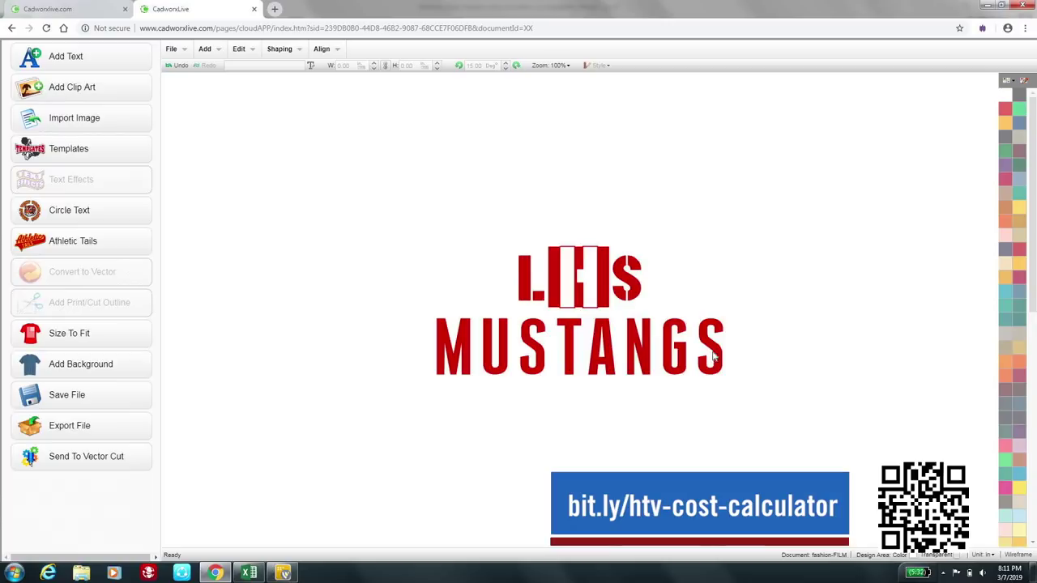
Step: Select the whole LHS Mustangs design and set its width to 10 inches
left_click_drag(725, 374, 460, 244)
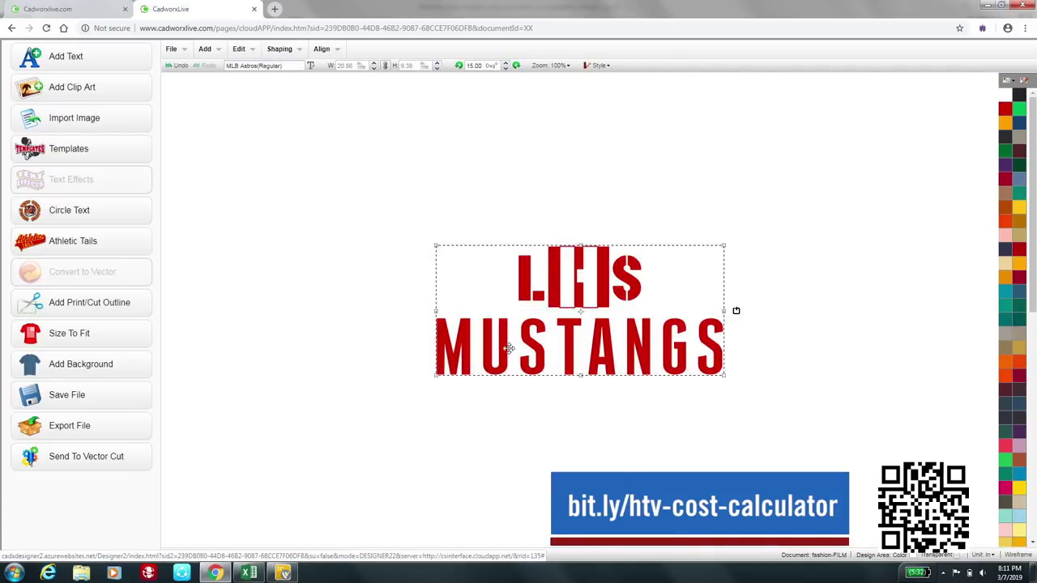
double_click(354, 66)
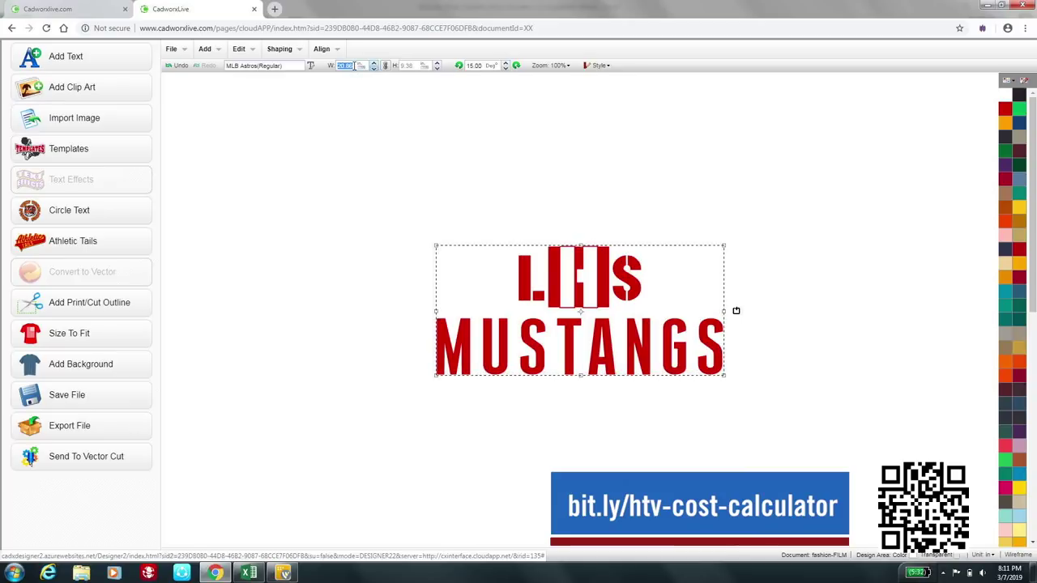
type("10")
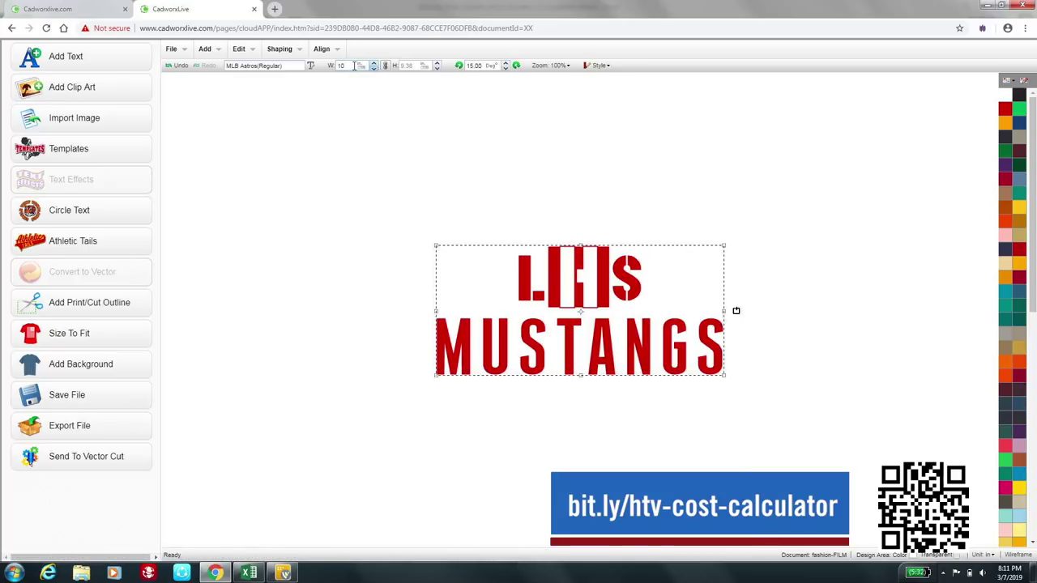
key("Return")
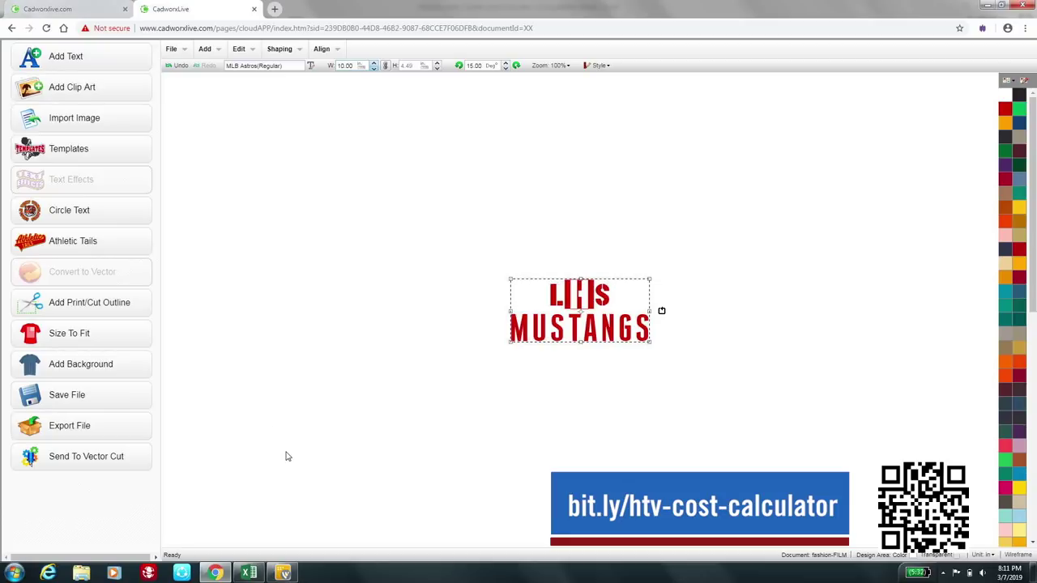
Step: Switch back to the Excel calculator and enter the Placement 1 design dimensions as 10 wide by 4.5 long
left_click(248, 573)
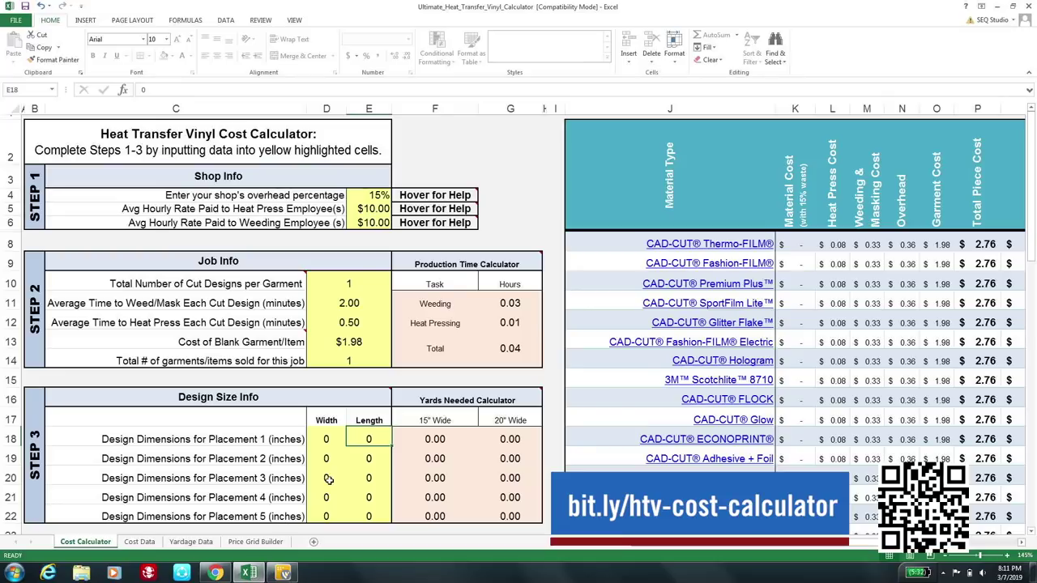
left_click(321, 438)
type("10")
key("Tab")
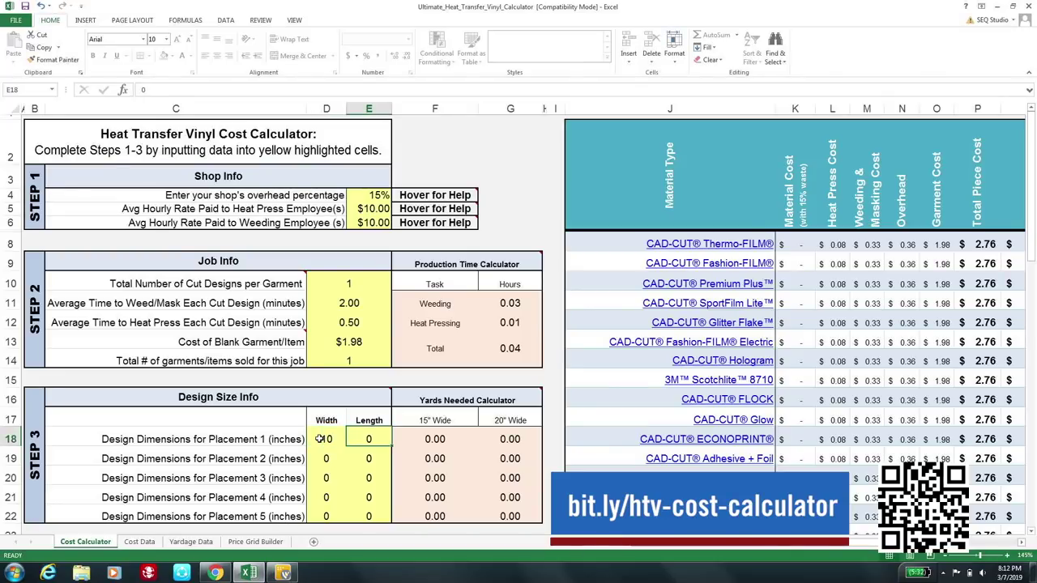
type("4.5")
key("Return")
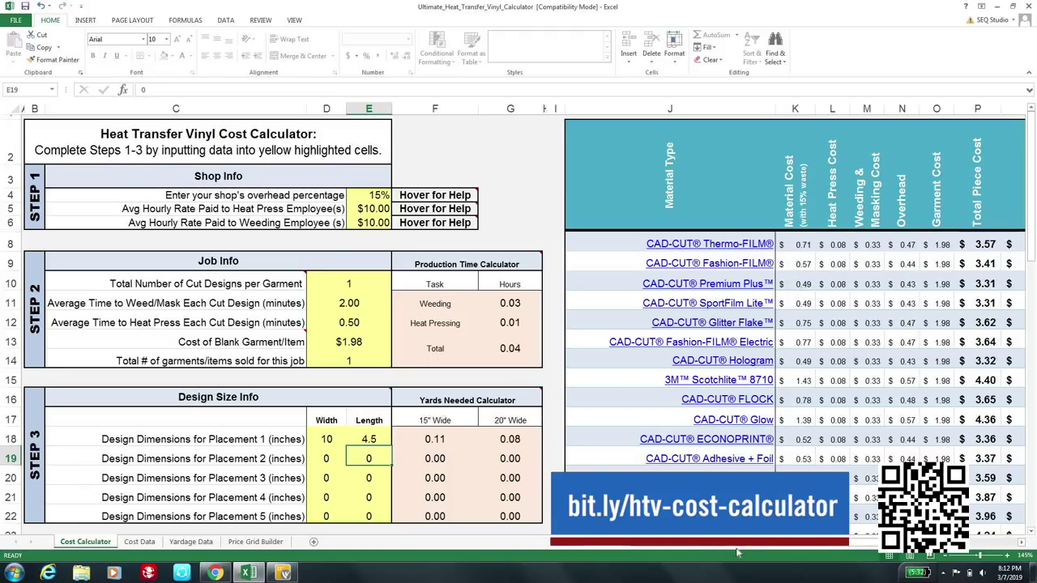
left_click_drag(737, 550, 797, 551)
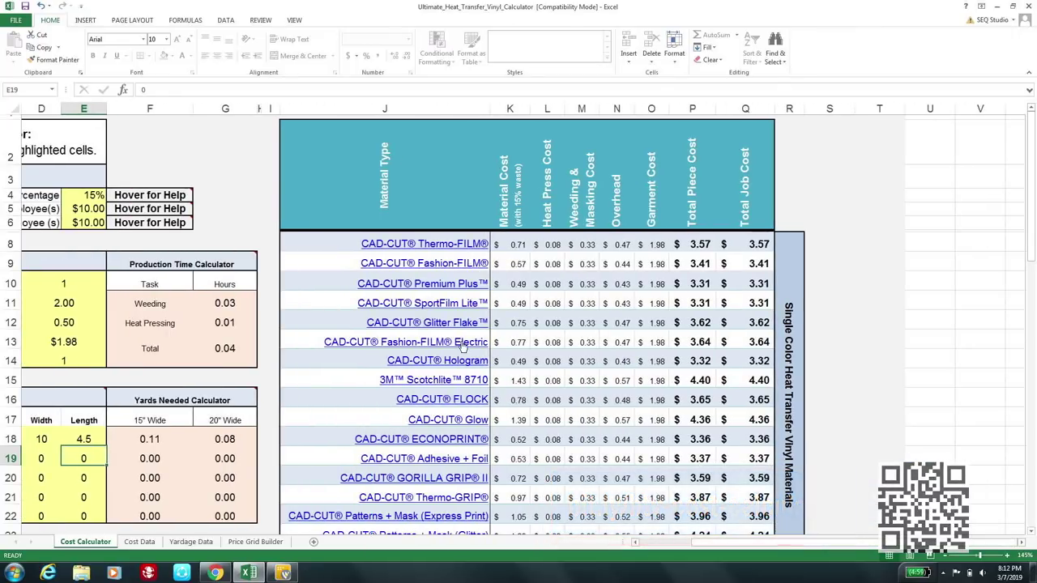
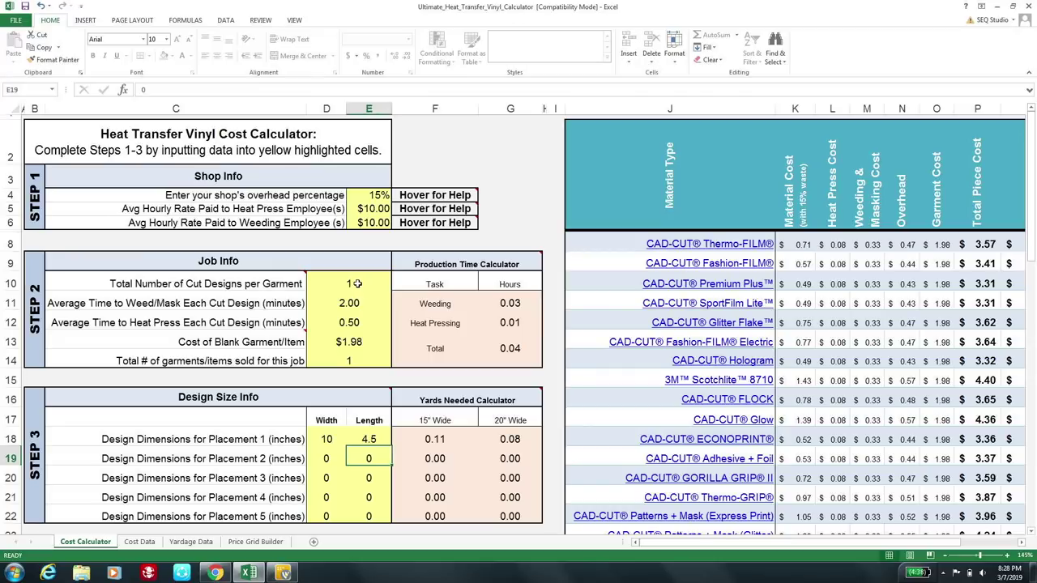
Step: Update Job Info to 2 cut designs per garment, 4 minutes to weed/mask and 1.5 minutes to heat press each design
left_click(355, 281)
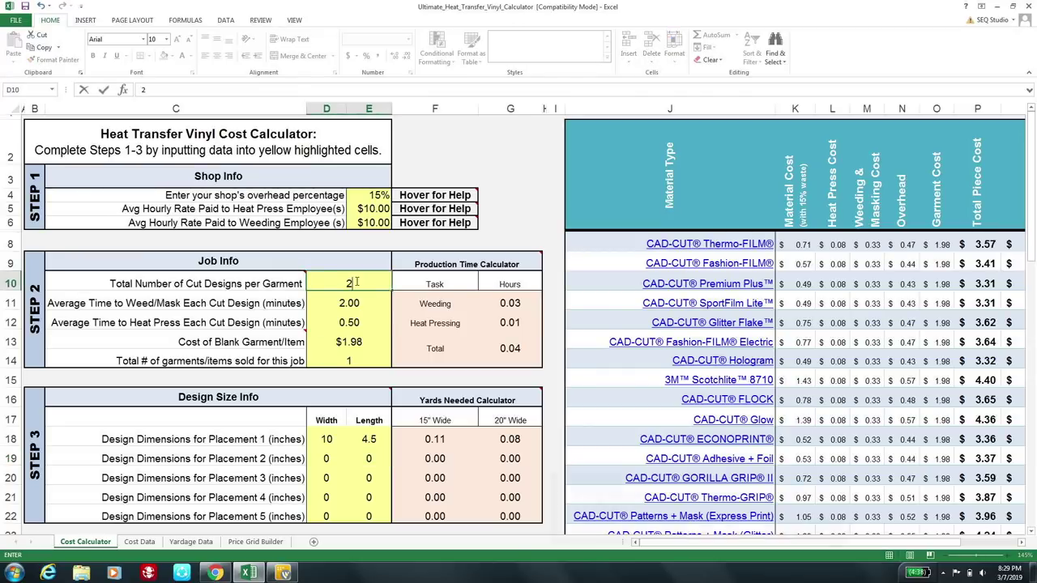
type("2")
key("Return")
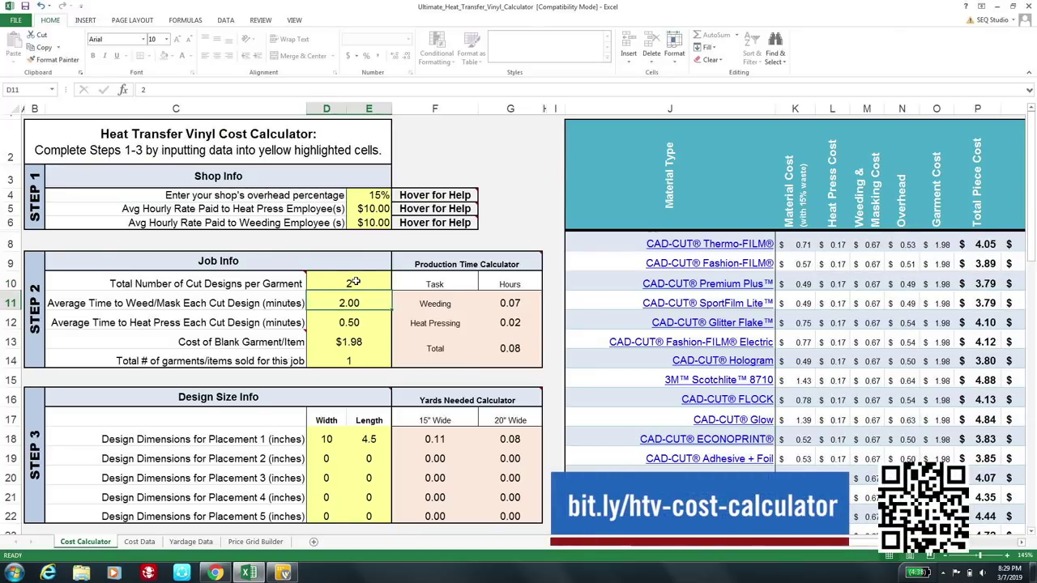
type("4")
key("Return")
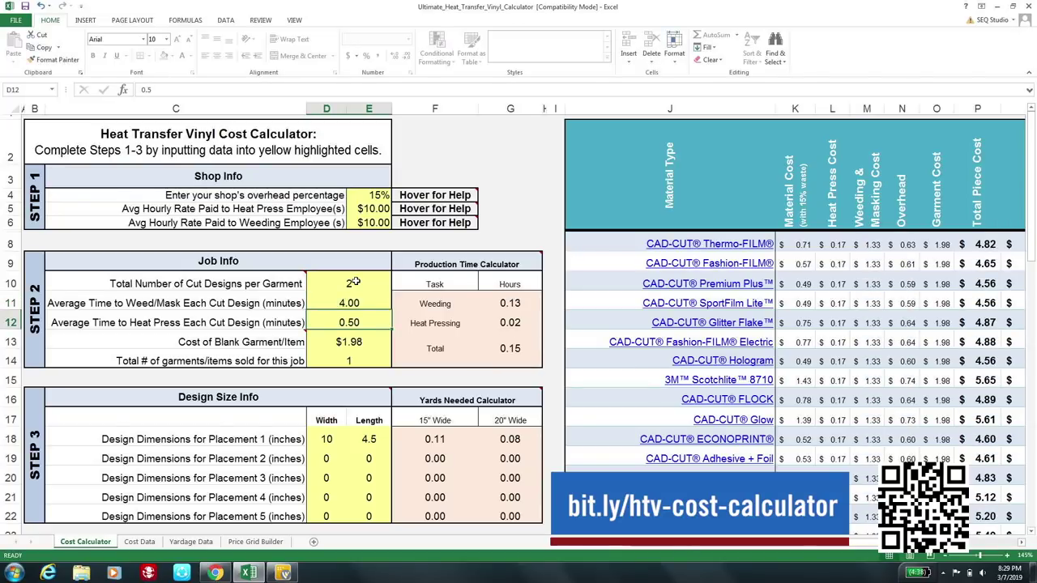
type("1.5")
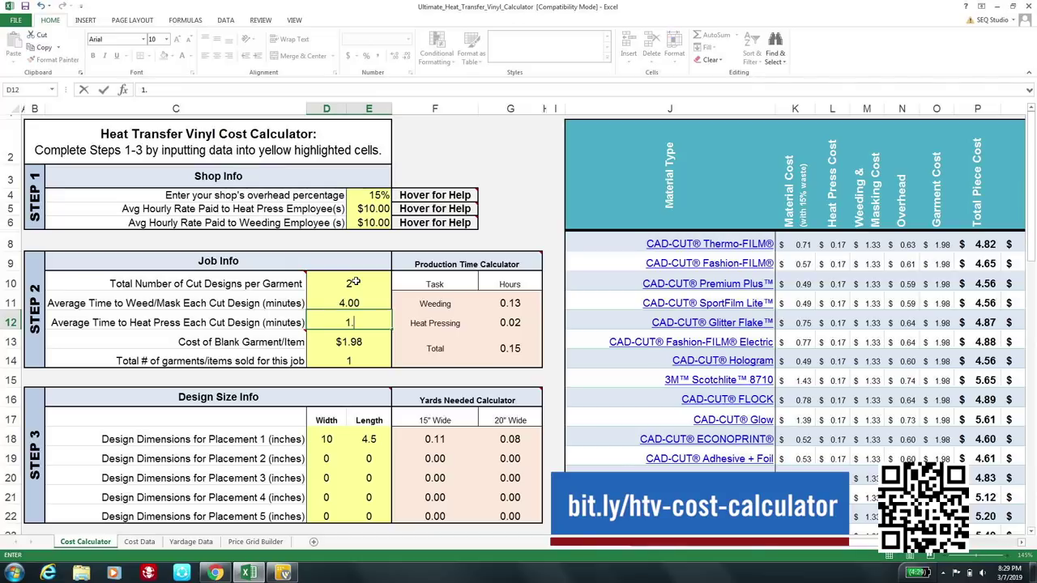
key("Return")
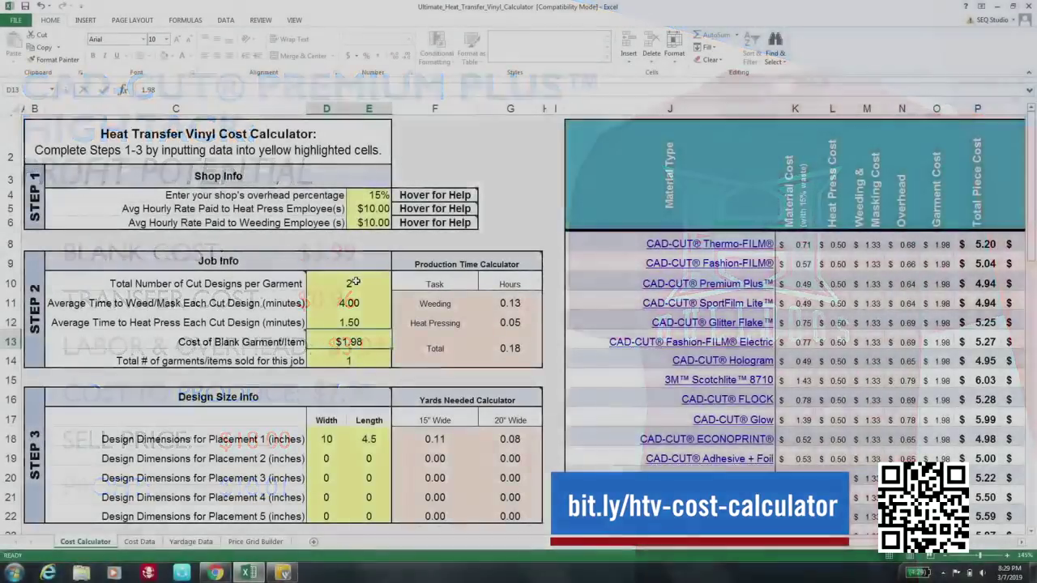
Step: Set the cost of the blank garment to $3.99
type("3")
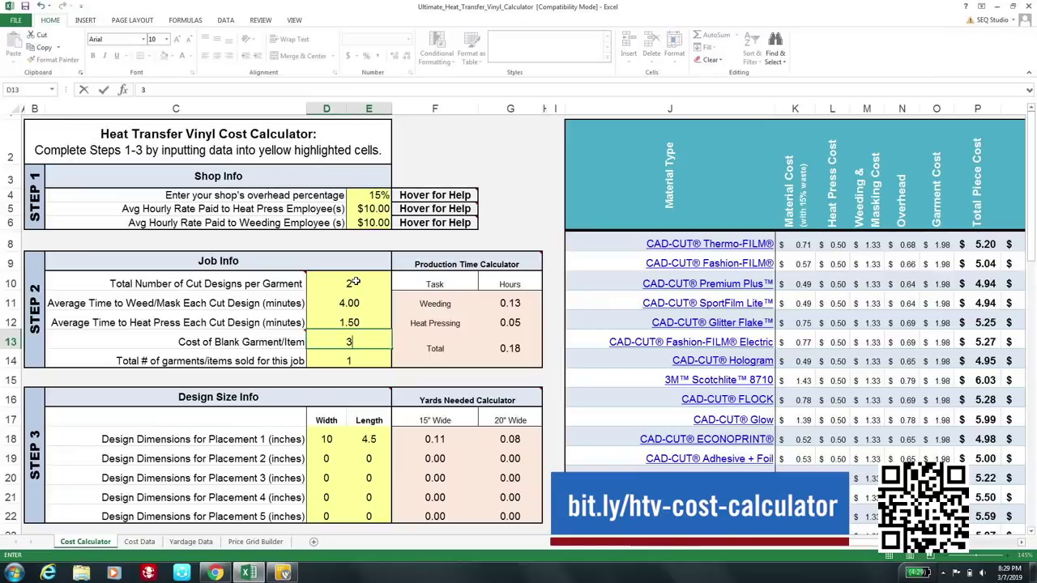
type(".99")
key("Return")
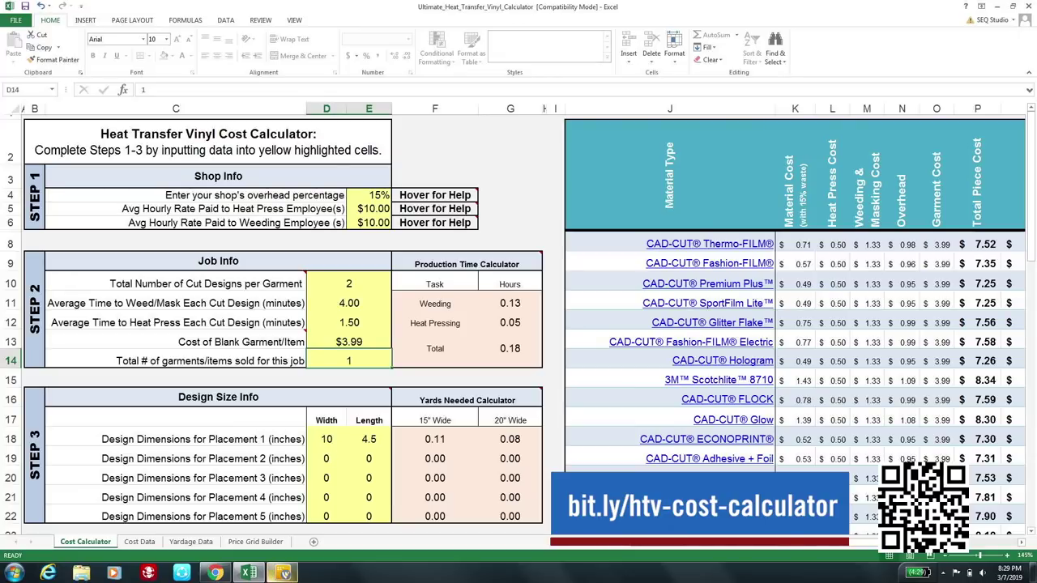
Step: Switch to CadworxLive and open the saved premium_plis design without adding it to the current design
left_click(214, 572)
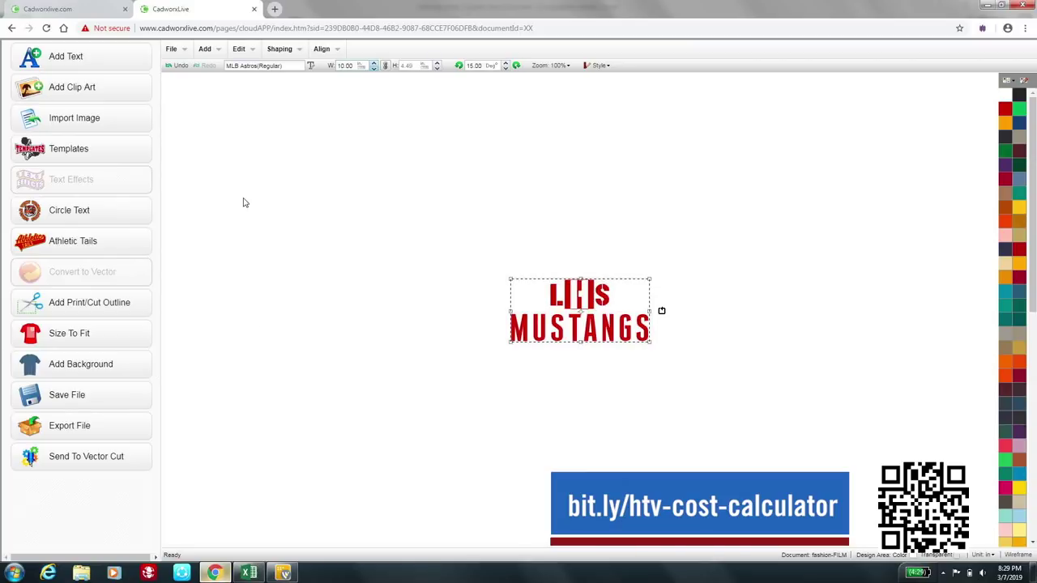
left_click(171, 48)
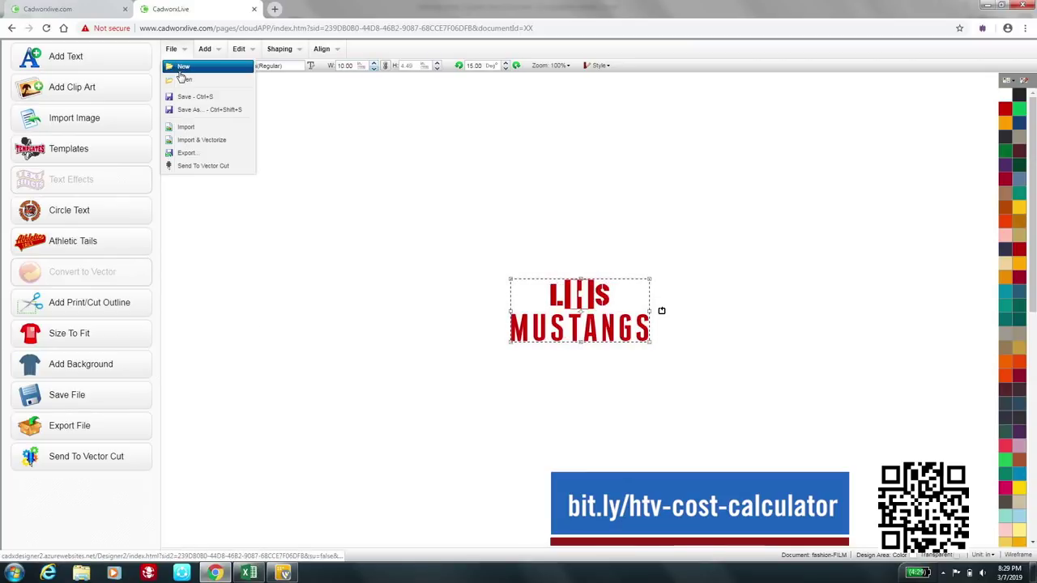
left_click(185, 79)
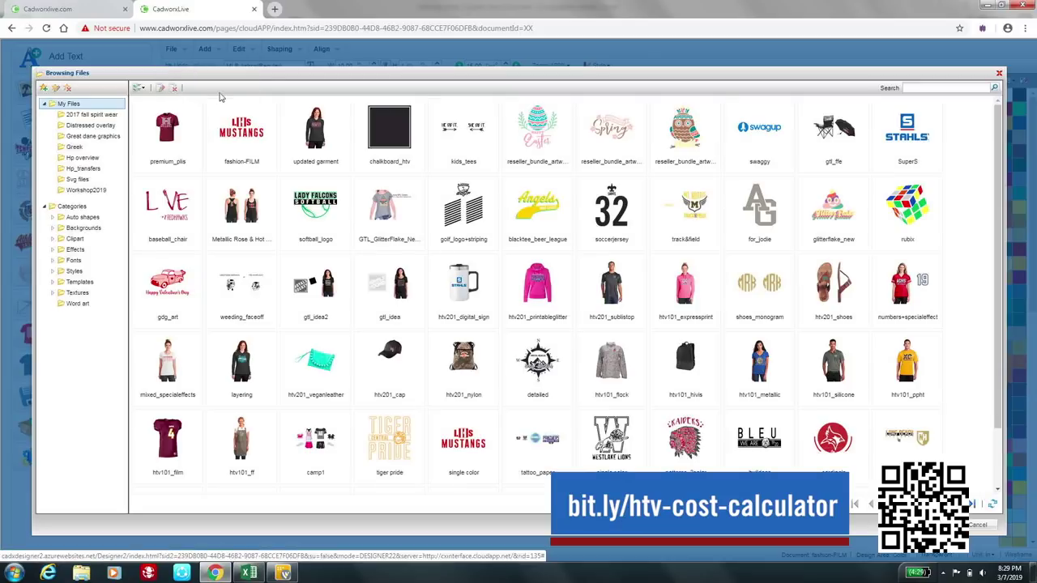
double_click(183, 139)
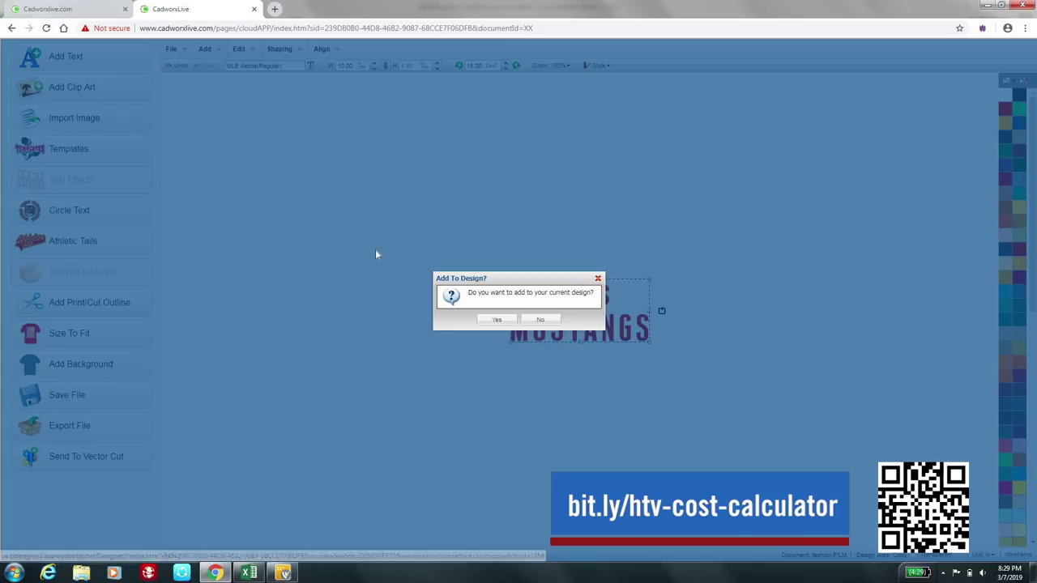
left_click(539, 319)
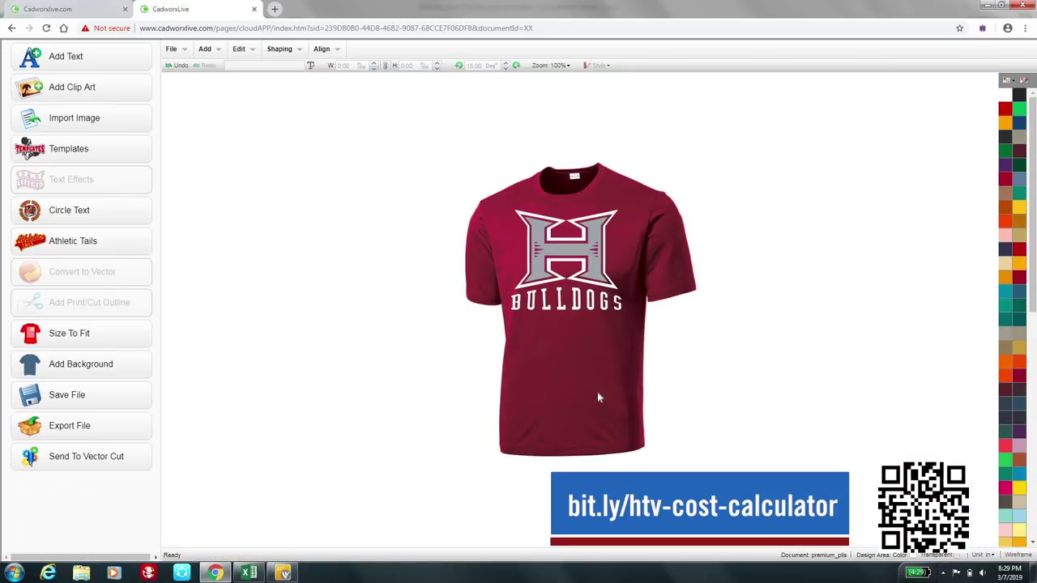
Step: Remove the T-shirt image from behind the Bulldogs logo and set the design area colour to dark red
left_click(597, 393)
left_click_drag(399, 163, 739, 355)
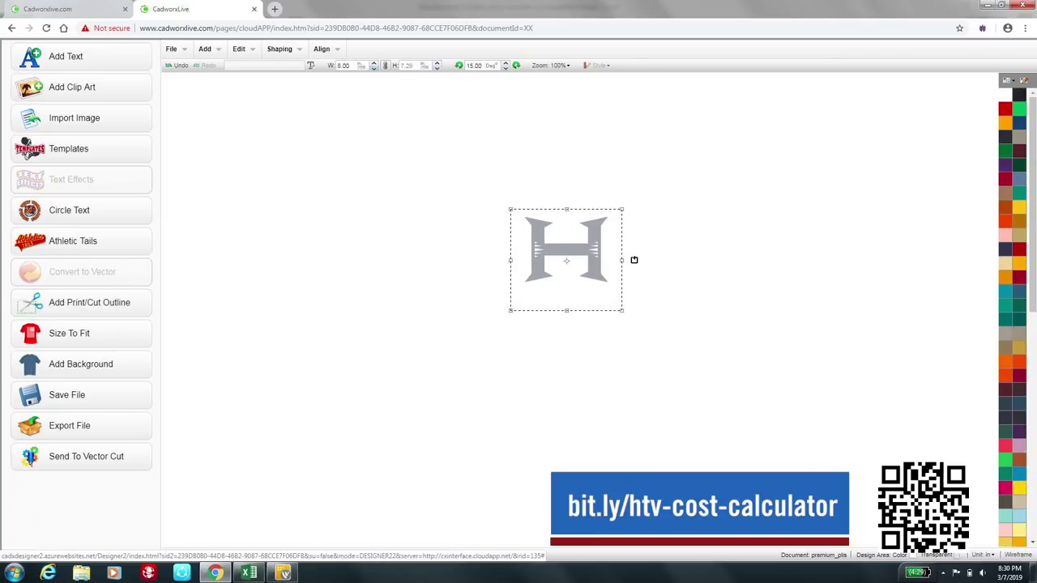
double_click(570, 296)
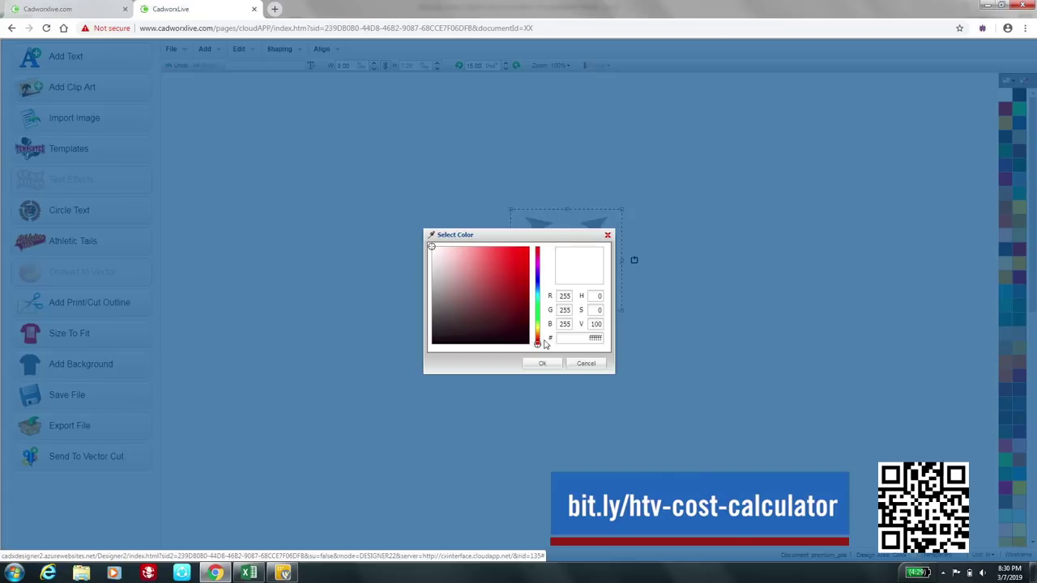
left_click(492, 298)
left_click(543, 363)
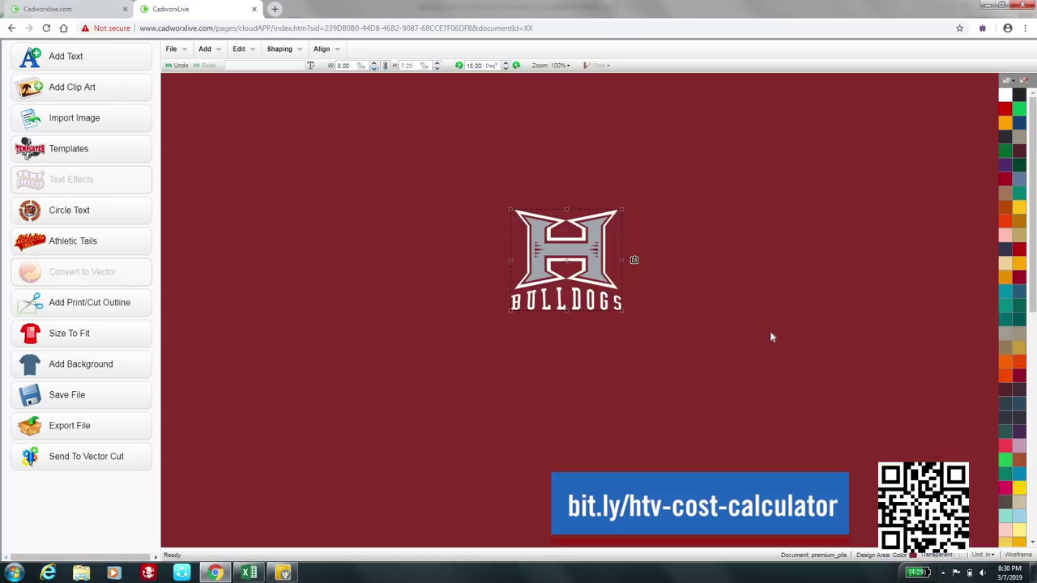
Step: Select the whole Bulldogs logo, including its lettering, to read its overall width and height
left_click(771, 337)
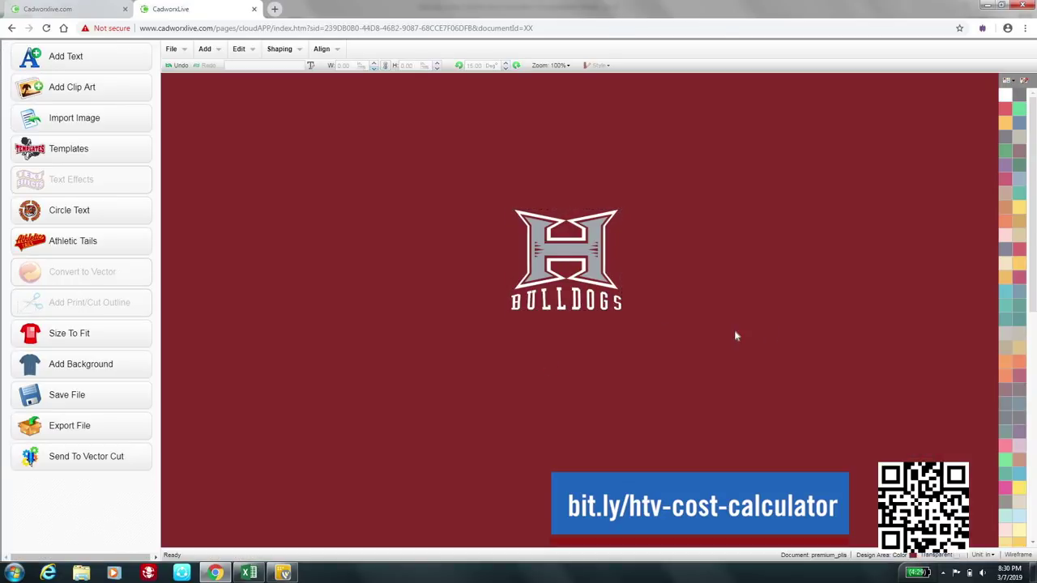
left_click_drag(430, 155, 765, 418)
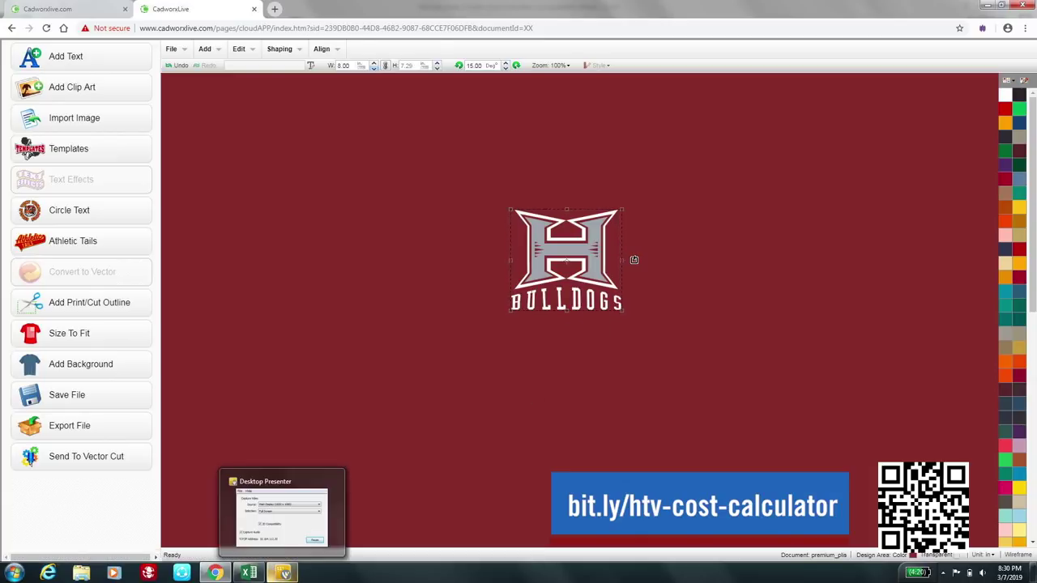
Step: Switch to the Excel calculator and enter the Placement 1 design dimensions as 8 wide by 7.3 long
mouse_move(249, 572)
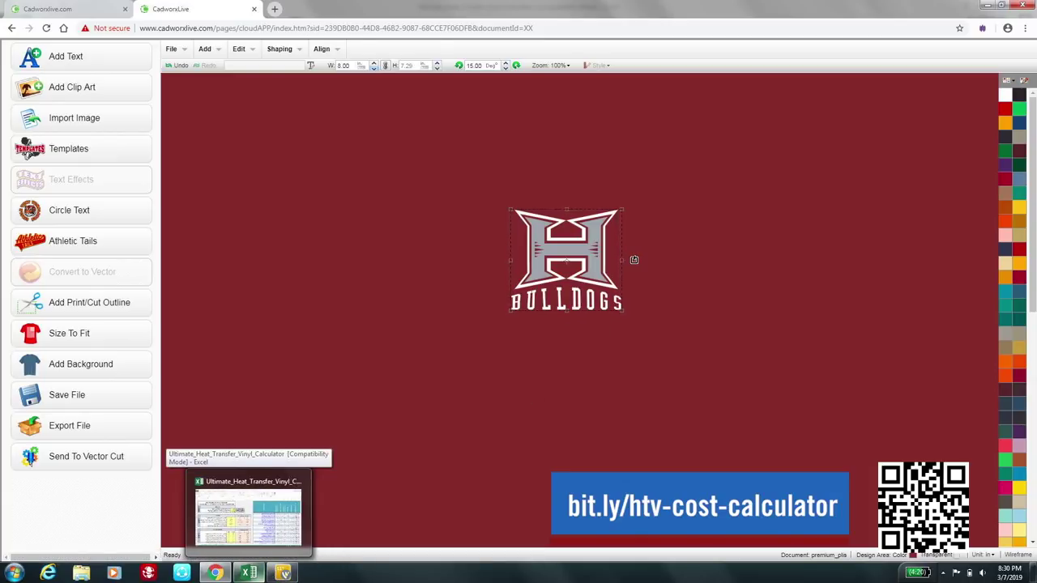
left_click(258, 519)
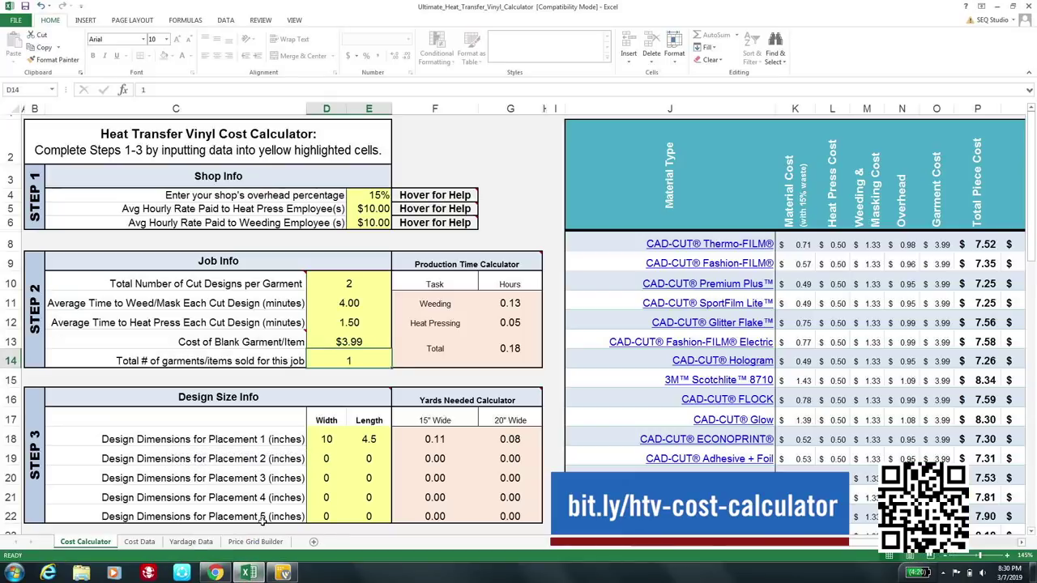
left_click(328, 444)
double_click(331, 444)
key("BackSpace")
key("BackSpace")
type("8")
key("Tab")
type("7.3")
key("Down")
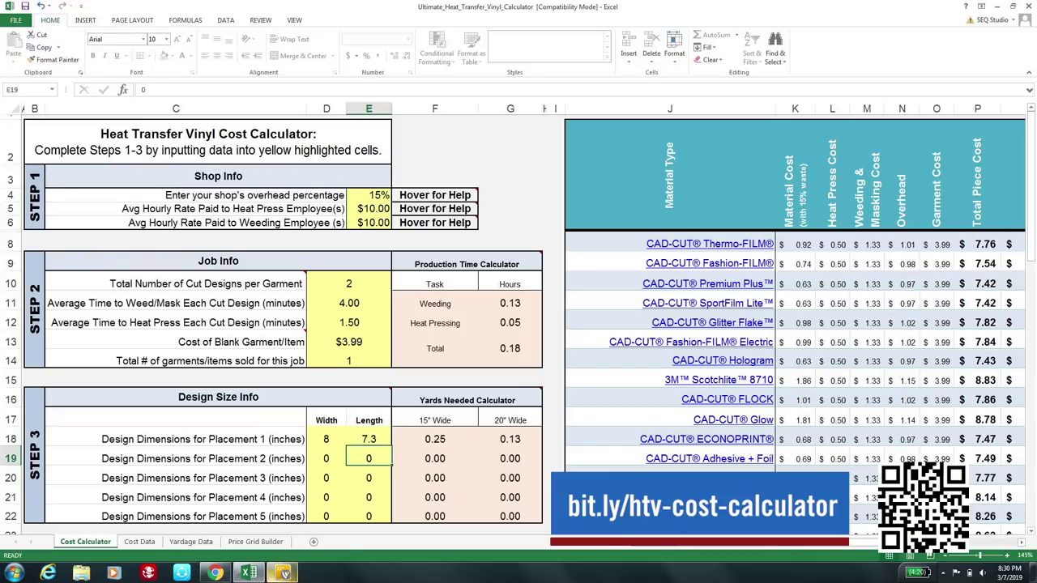
Step: Switch to CadworxLive and select only the gray inner H to read its width and height
mouse_move(282, 573)
mouse_move(248, 573)
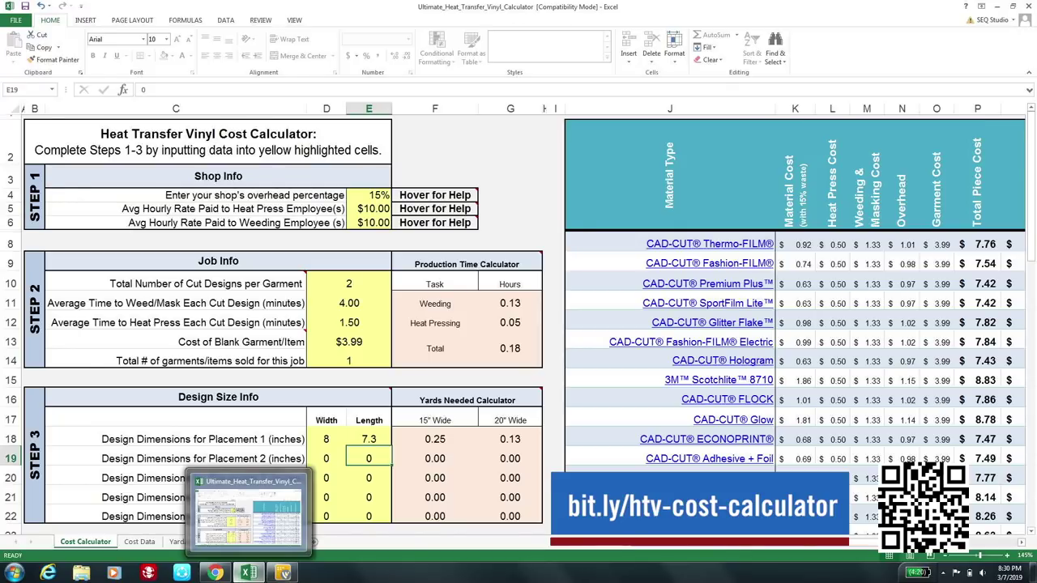
left_click(215, 573)
left_click(596, 259)
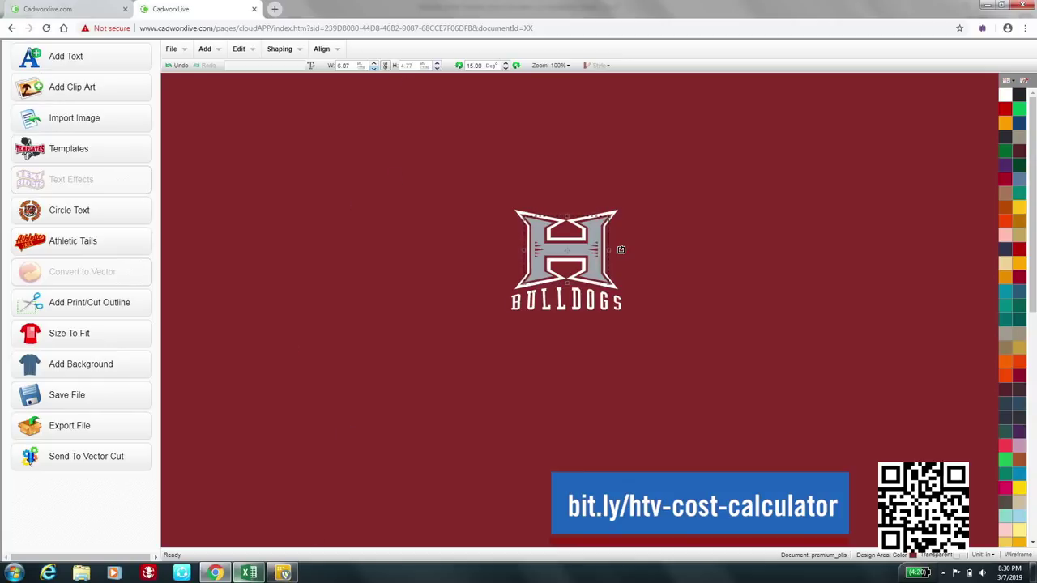
Step: Switch back to the Excel calculator and enter the Placement 2 design dimensions as 6 wide by 5 long
mouse_move(214, 573)
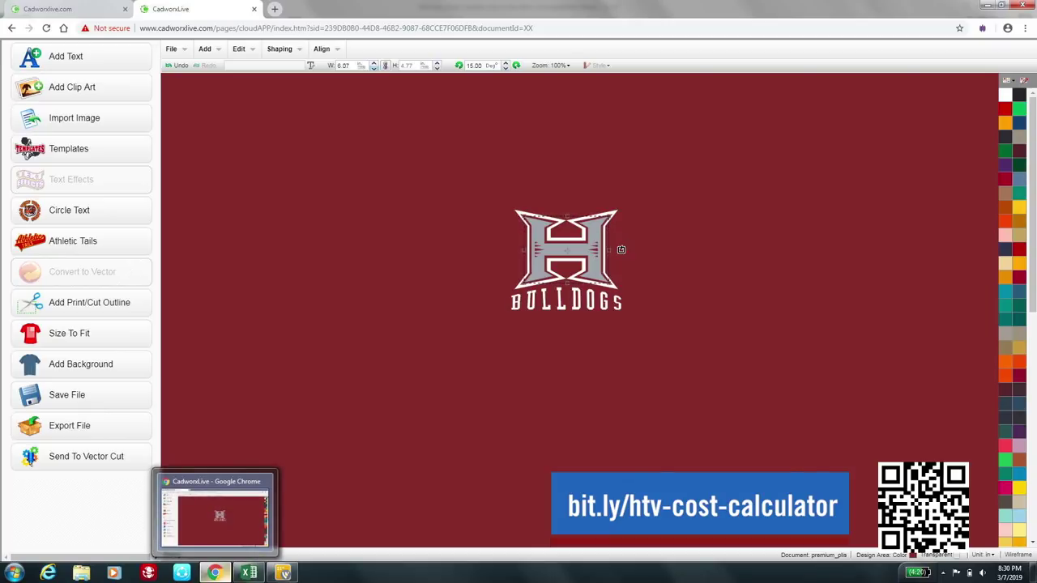
left_click(249, 572)
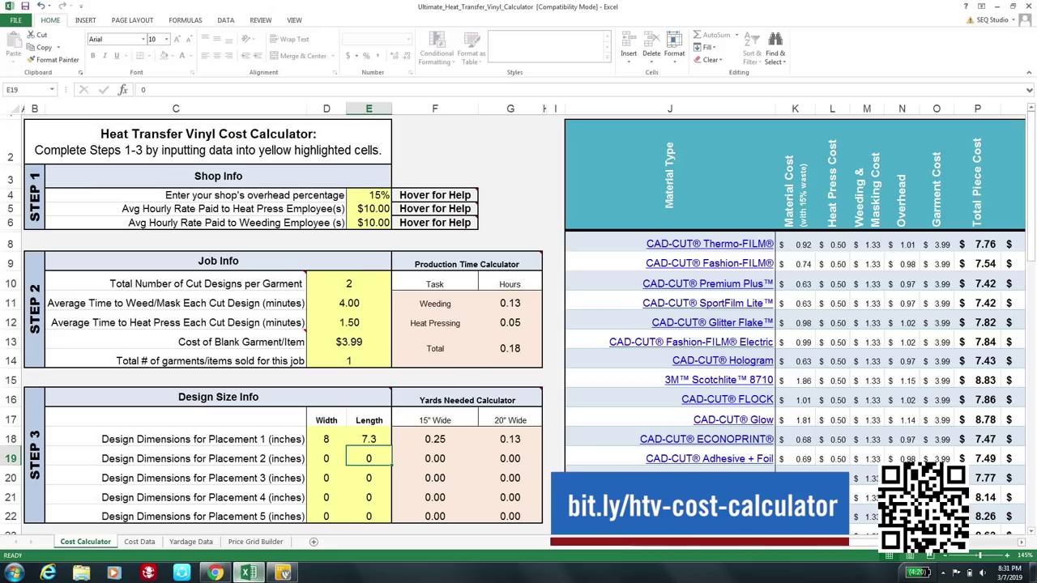
left_click(324, 457)
type("6")
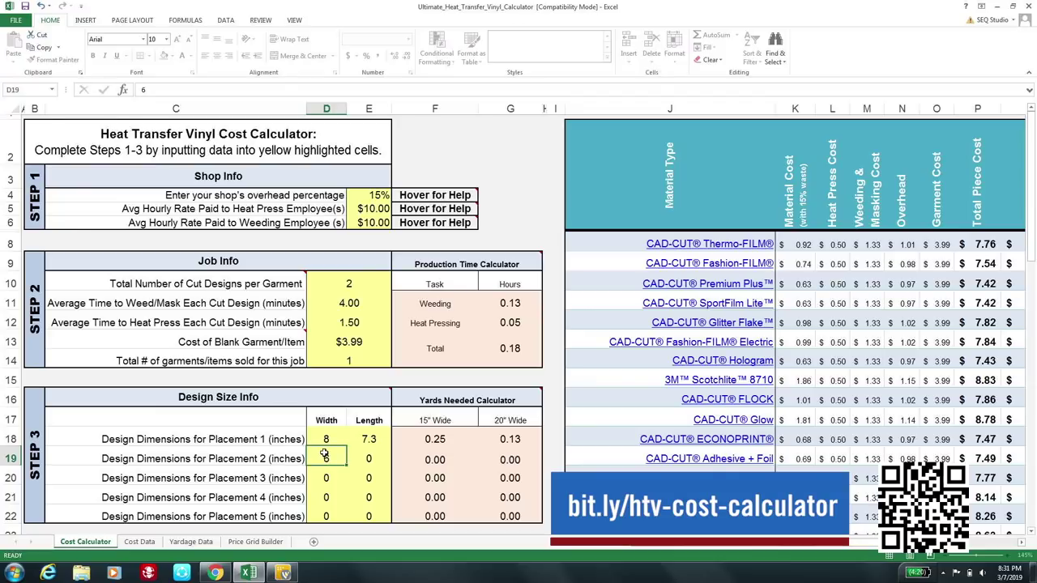
key("Tab")
type("5")
key("Return")
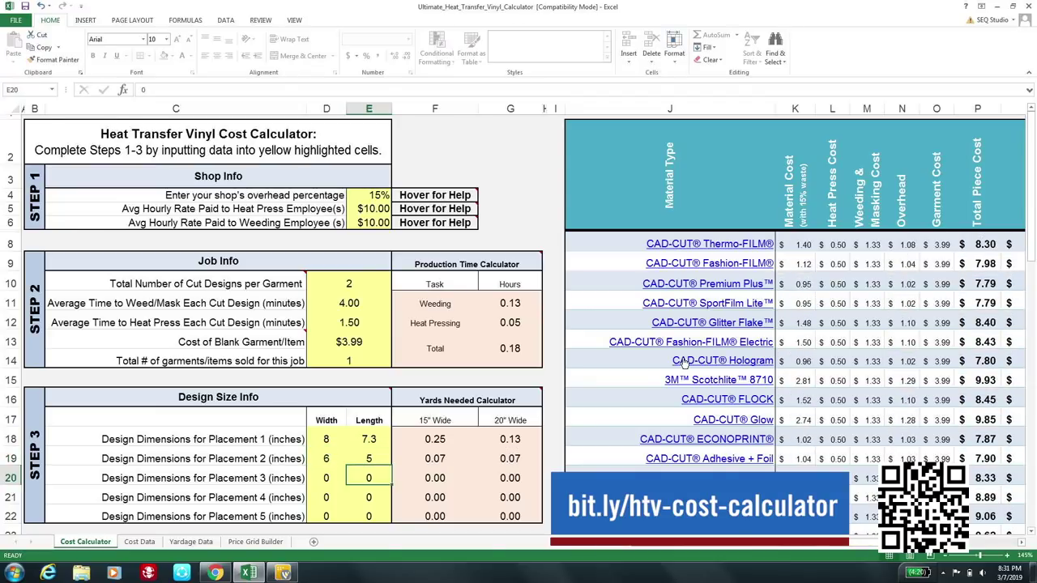